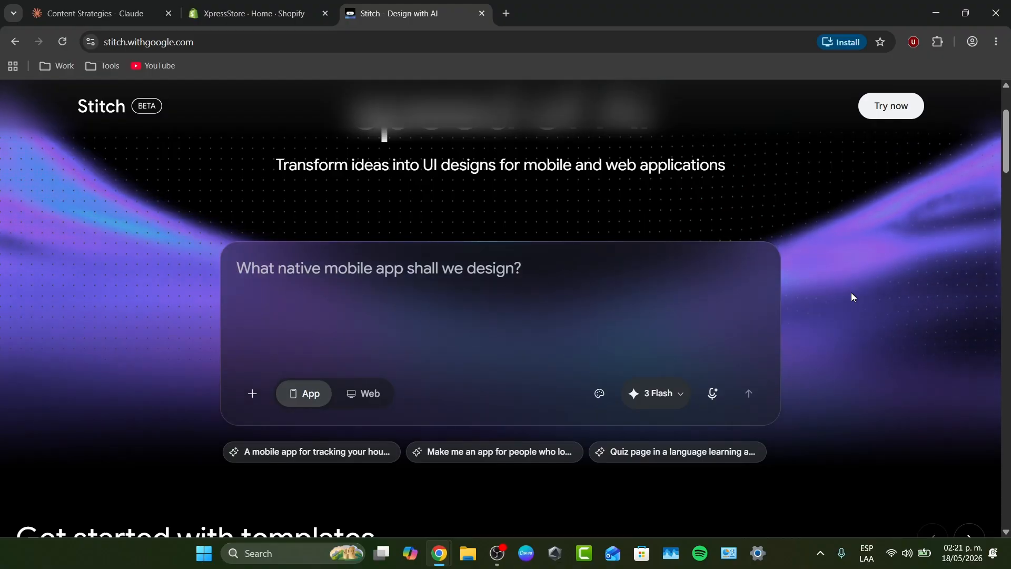
Return to the top of the Stitch landing page and launch Stitch with Try now
scroll(851, 297, up, 3)
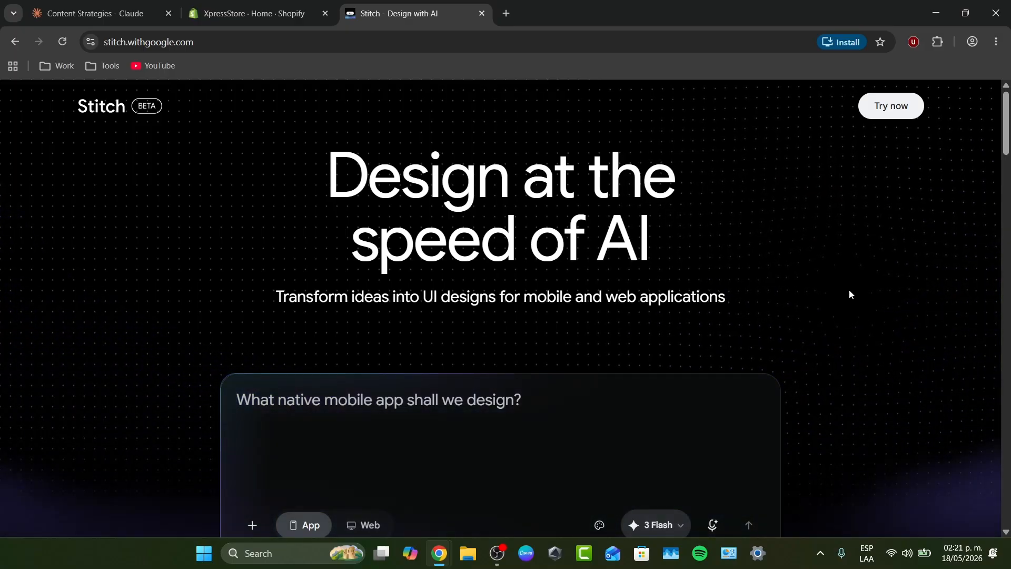
click(895, 104)
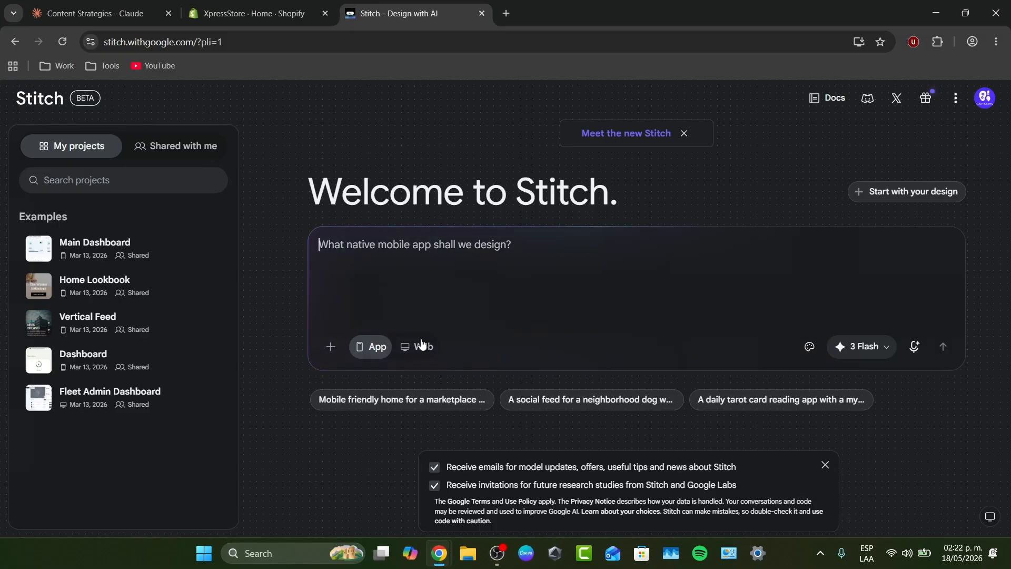
Switch the design prompt's model from Ideate to Thinking with 3.1 Pro
click(877, 353)
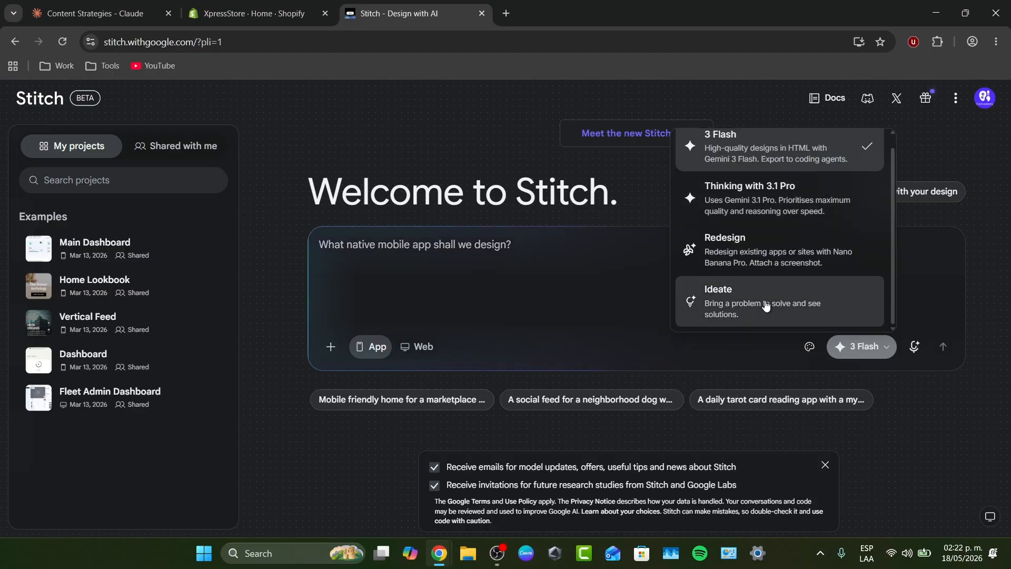
click(703, 302)
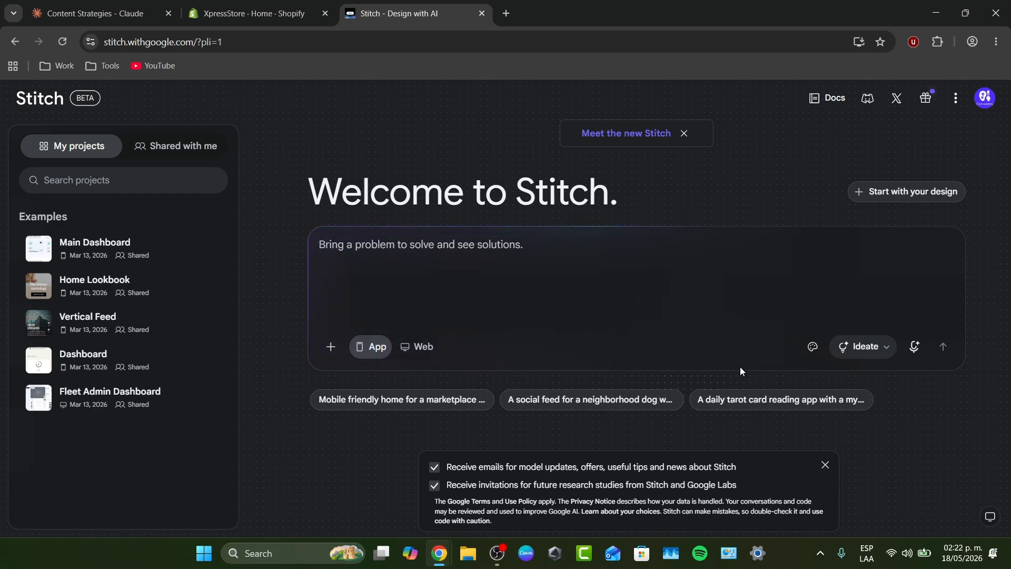
click(879, 357)
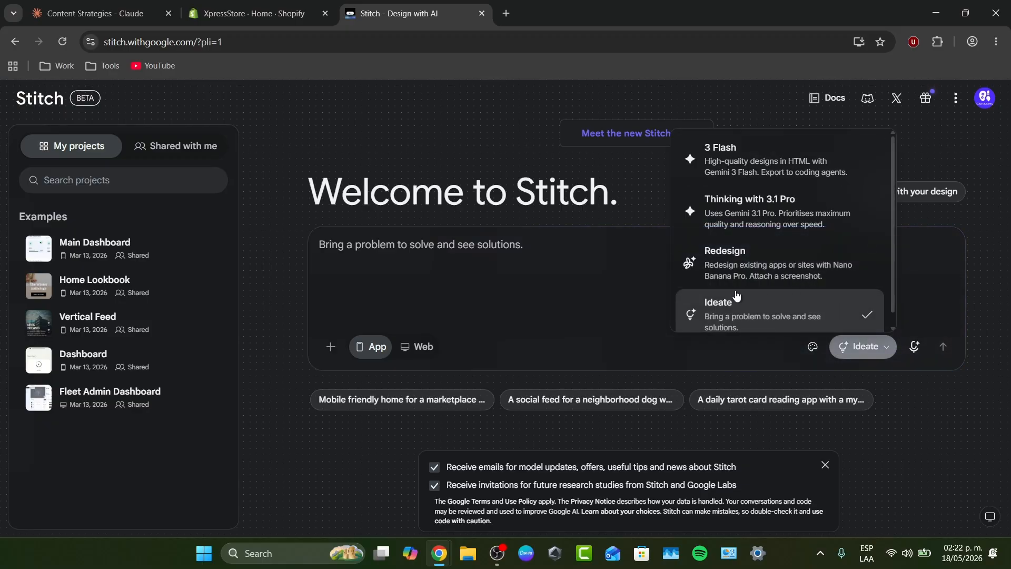
scroll(760, 281, down, 1)
click(782, 208)
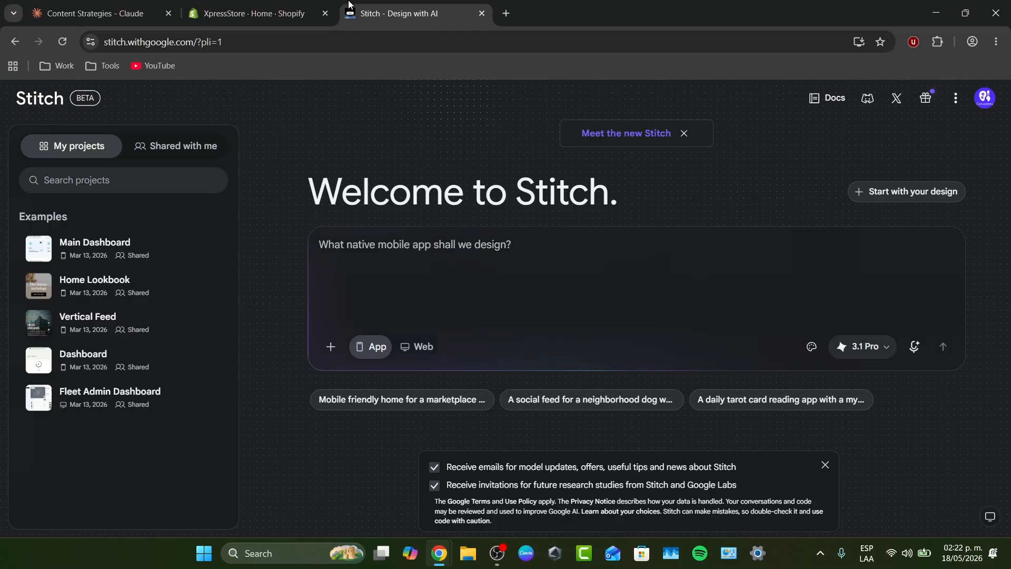
click(94, 13)
scroll(270, 211, up, 6)
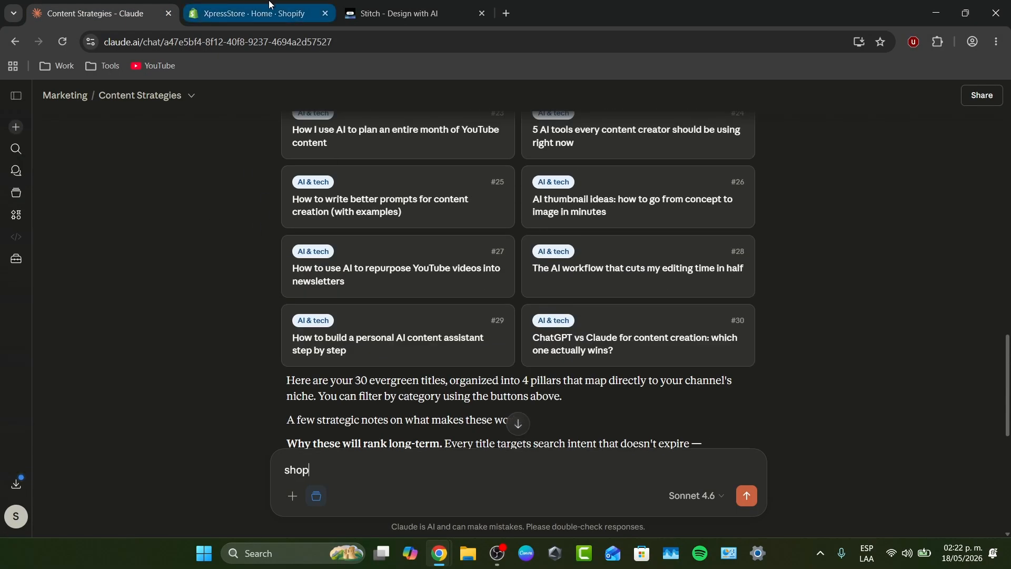
click(427, 8)
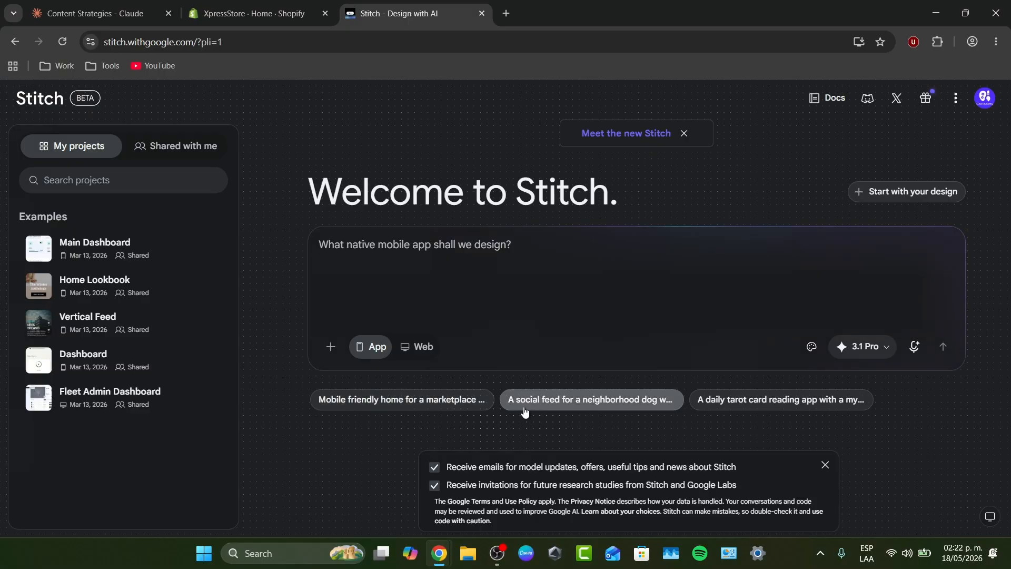
Generate an app from the 'A social feed for a neighborhood dog walking app' suggestion
click(546, 410)
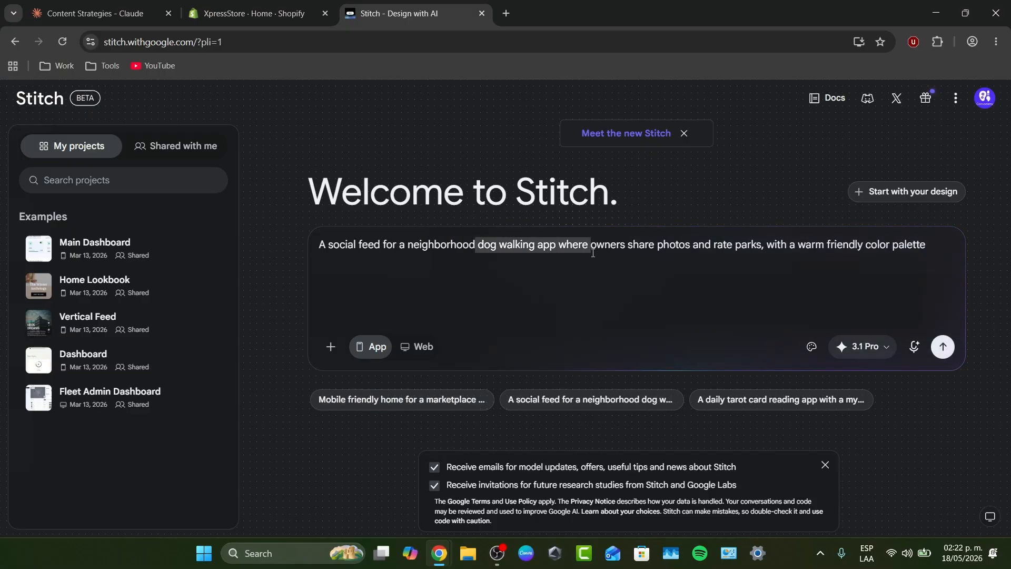
drag(611, 260, 833, 269)
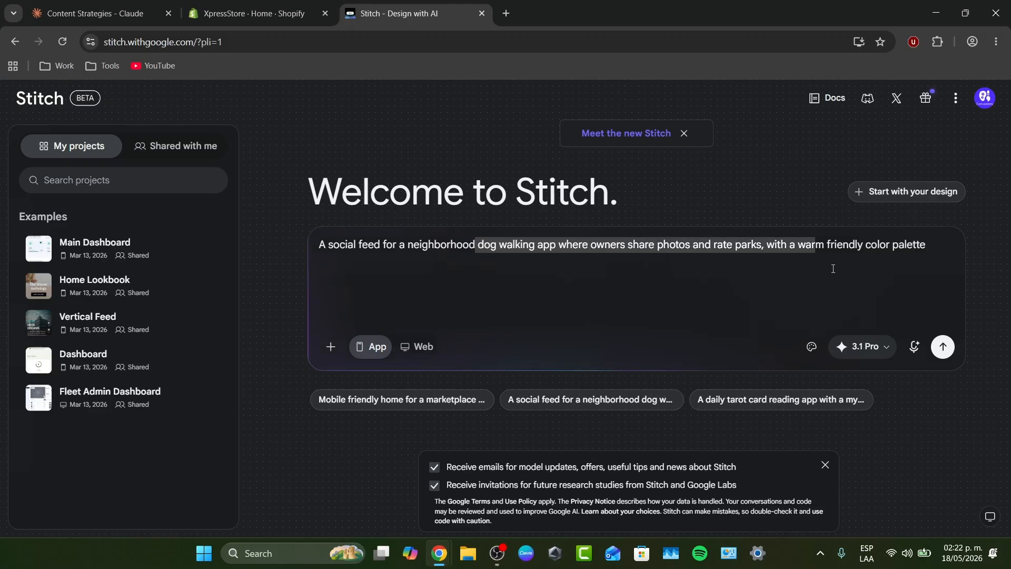
click(943, 347)
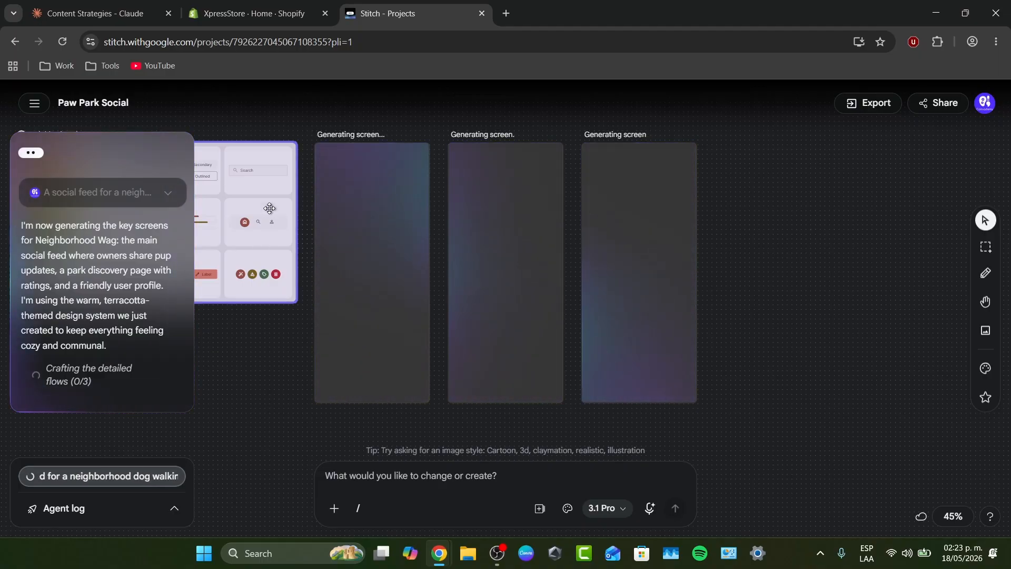
Move the Neighborhood Wag design-system card to the canvas's top-left beside the screens
drag(270, 208, 244, 182)
click(276, 347)
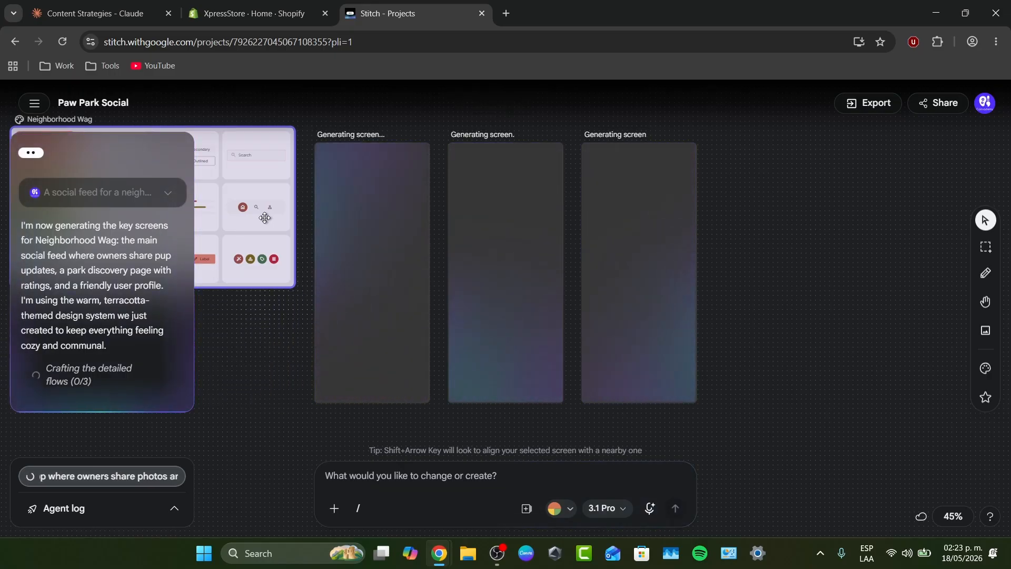
drag(265, 218, 955, 218)
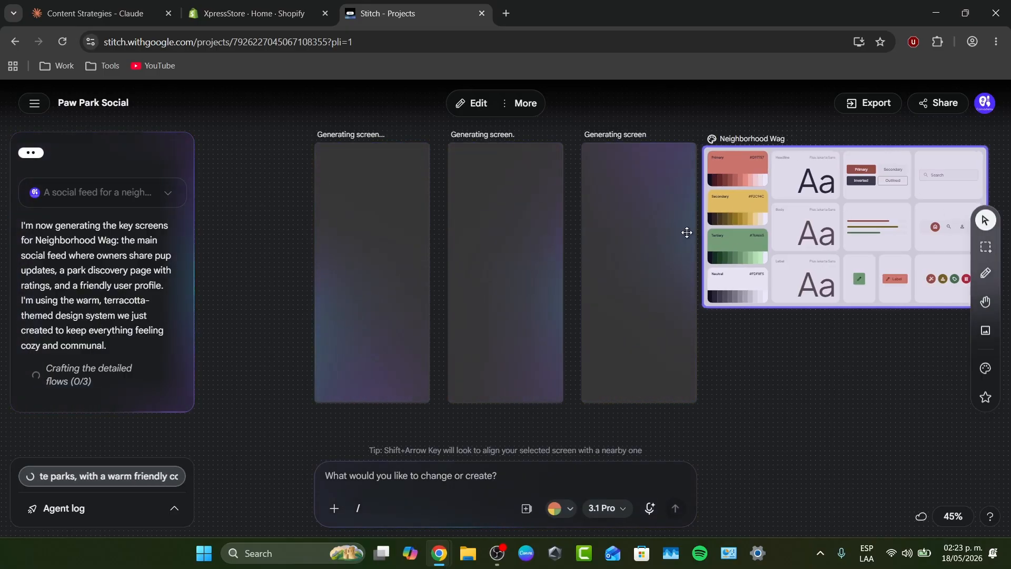
drag(871, 259, 215, 240)
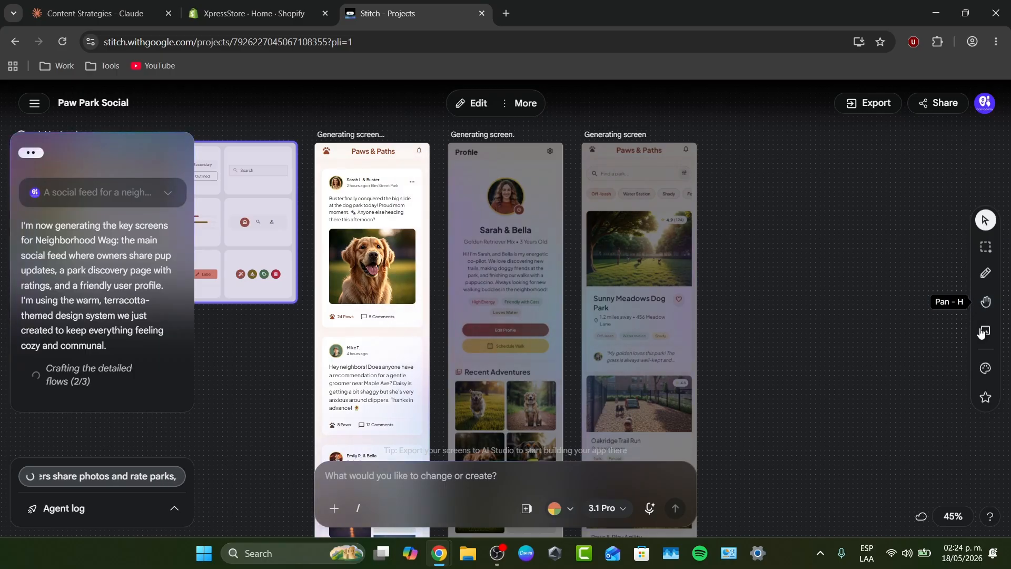
Change the Neighborhood Wag theme's seed colour from red to blue
click(985, 368)
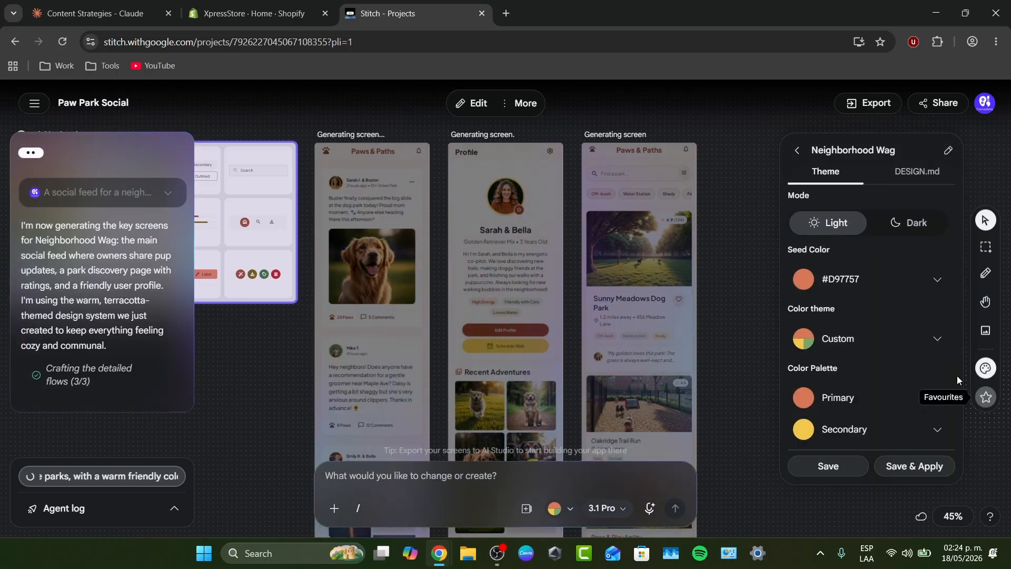
scroll(856, 330, down, 4)
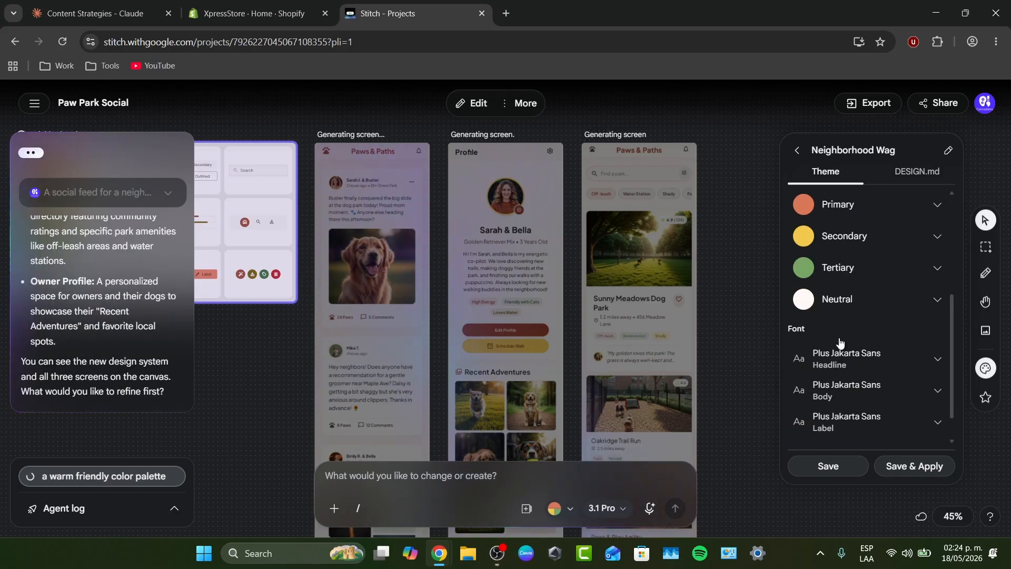
scroll(843, 343, up, 4)
click(867, 287)
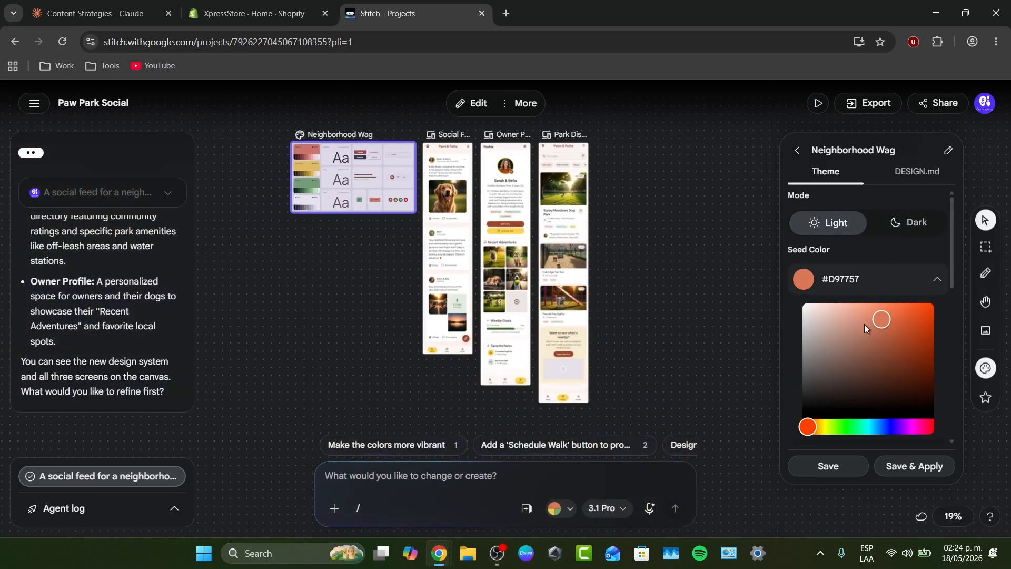
drag(863, 426, 885, 427)
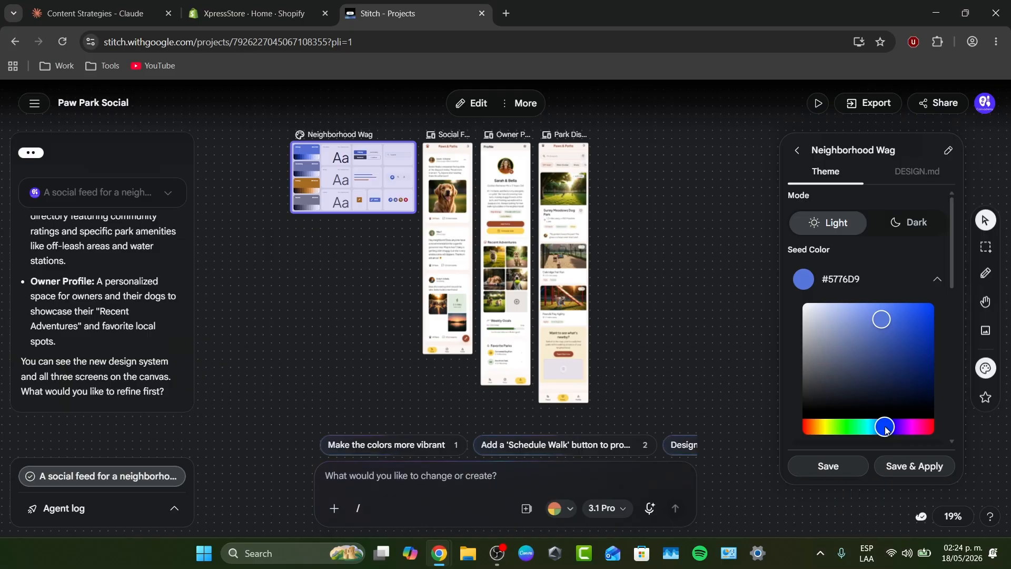
click(890, 278)
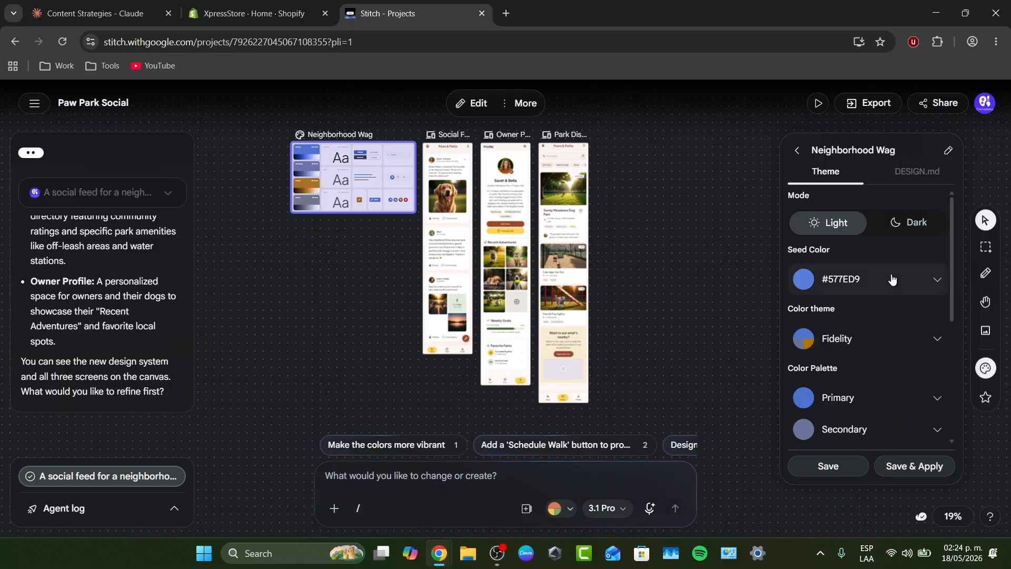
Shift the theme's Tertiary colour from orange toward green
scroll(877, 347, down, 2)
scroll(876, 349, down, 2)
click(867, 273)
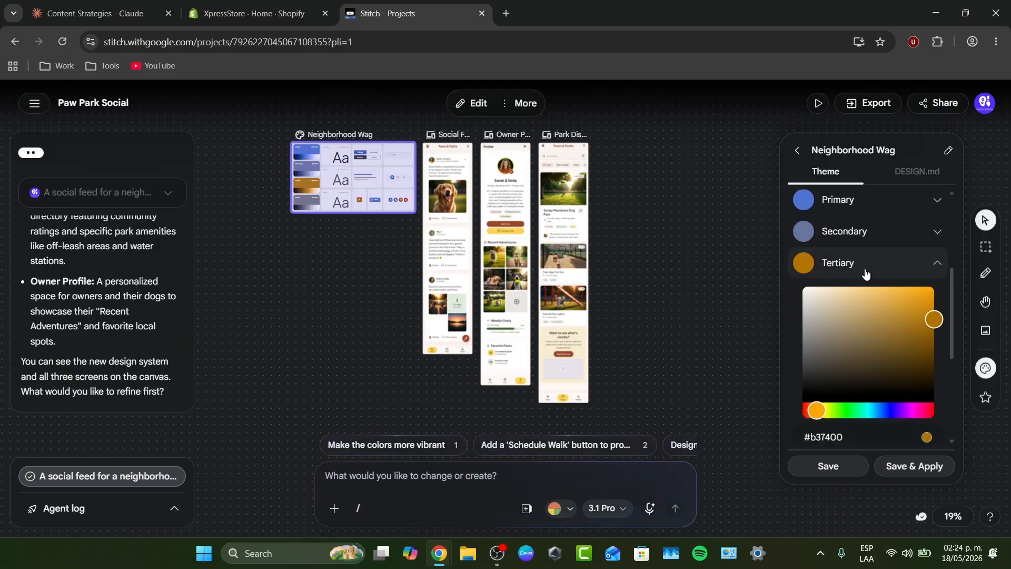
drag(836, 412, 874, 415)
click(920, 268)
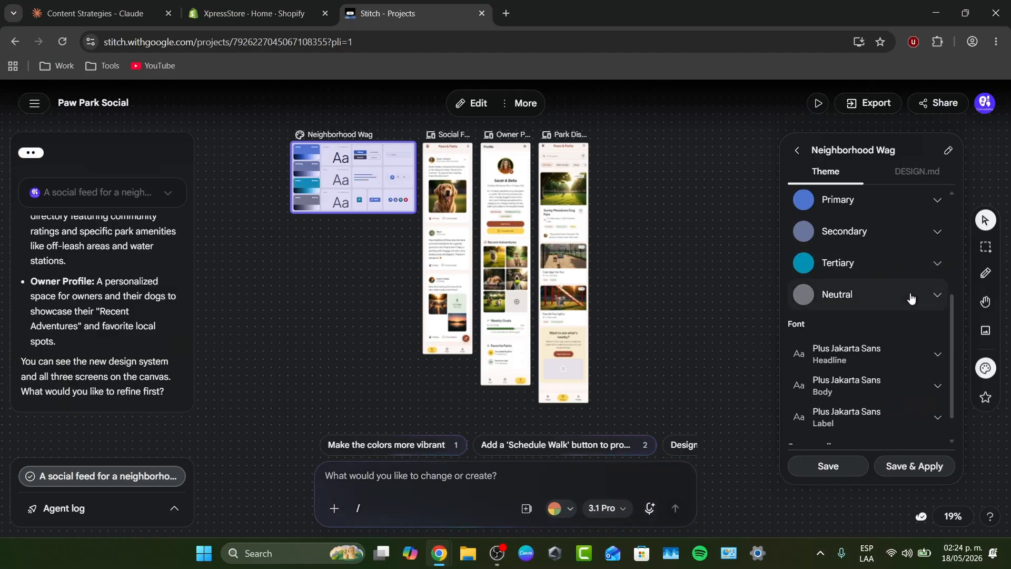
Choose a rounder corner radius, then save the theme and apply it to the screens
scroll(911, 305, down, 1)
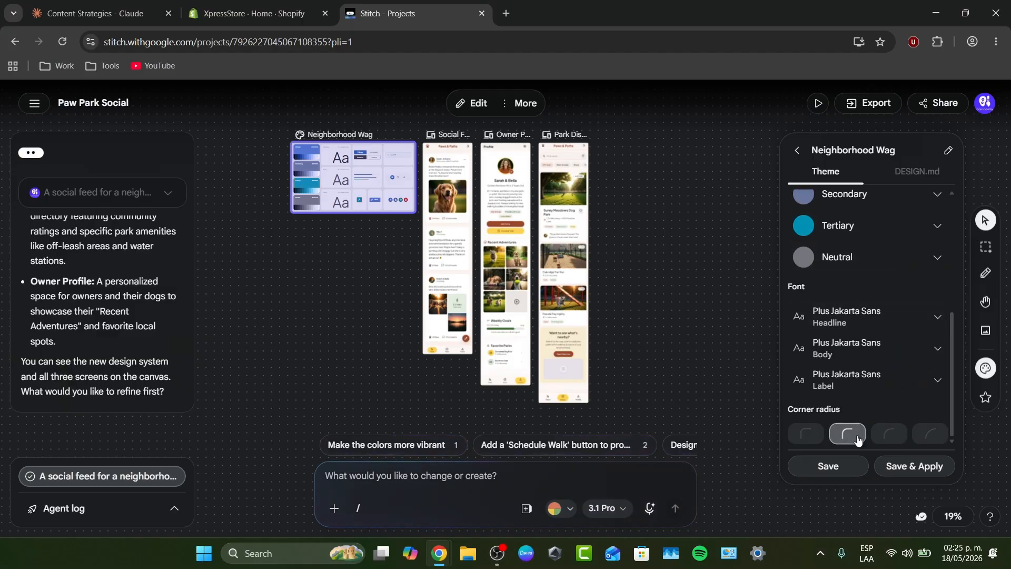
click(889, 435)
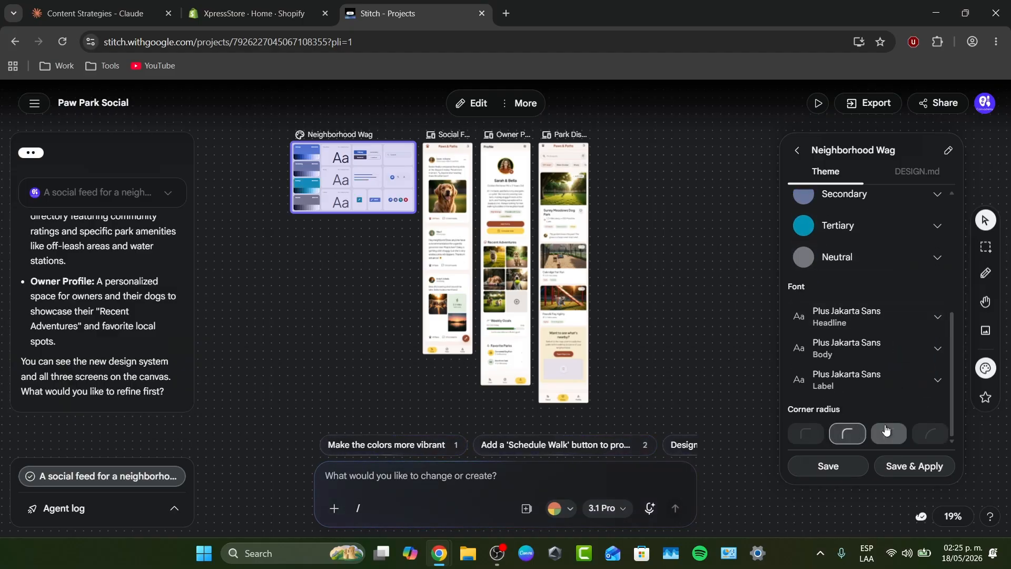
click(914, 467)
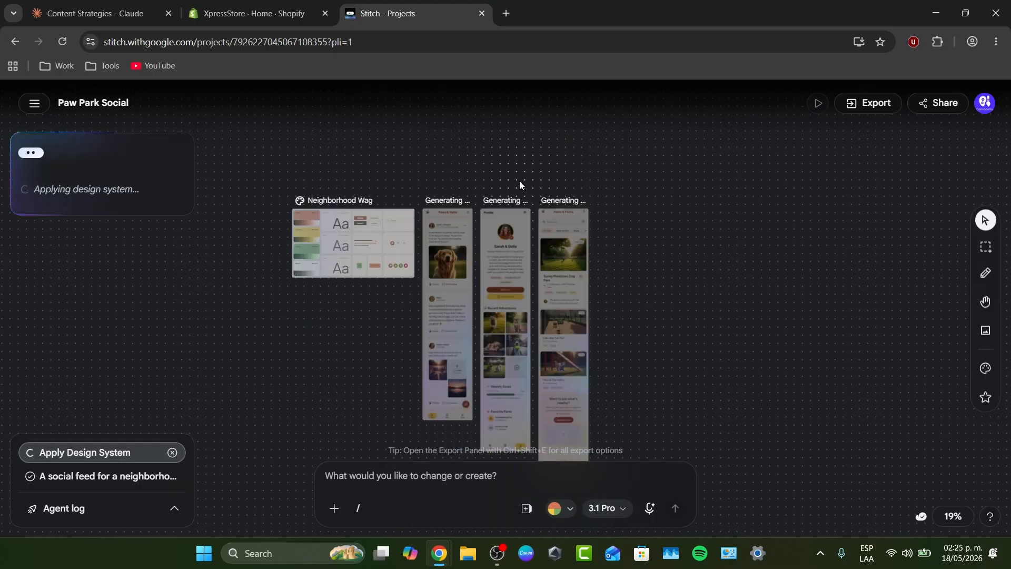
scroll(520, 182, up, 5)
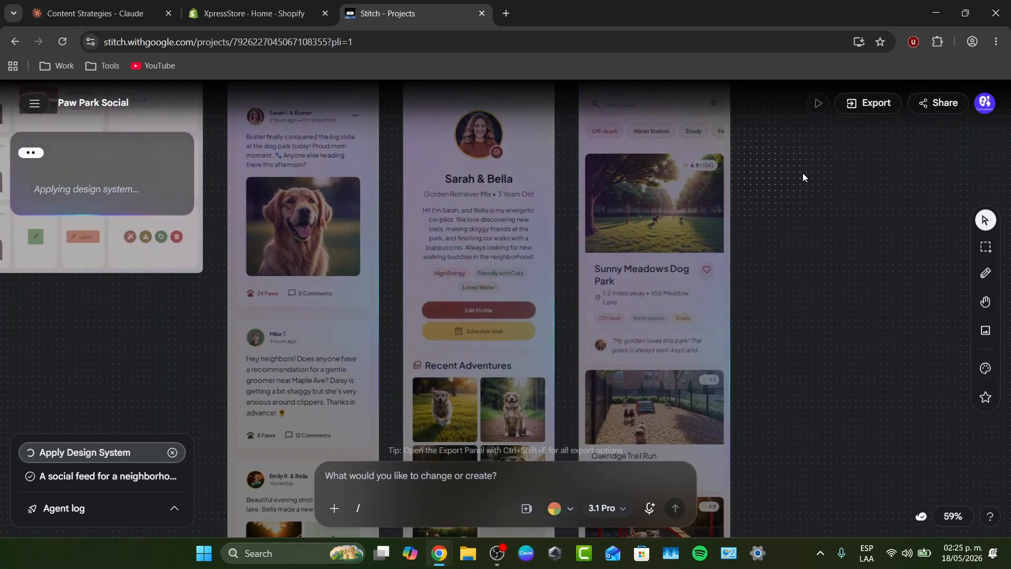
drag(802, 172, 907, 232)
scroll(742, 190, up, 3)
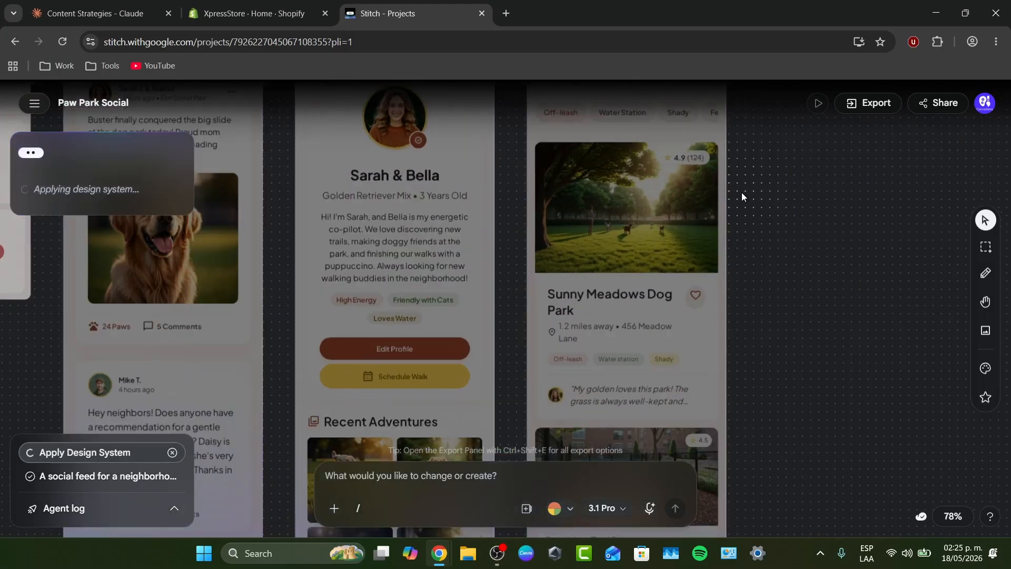
scroll(333, 232, down, 3)
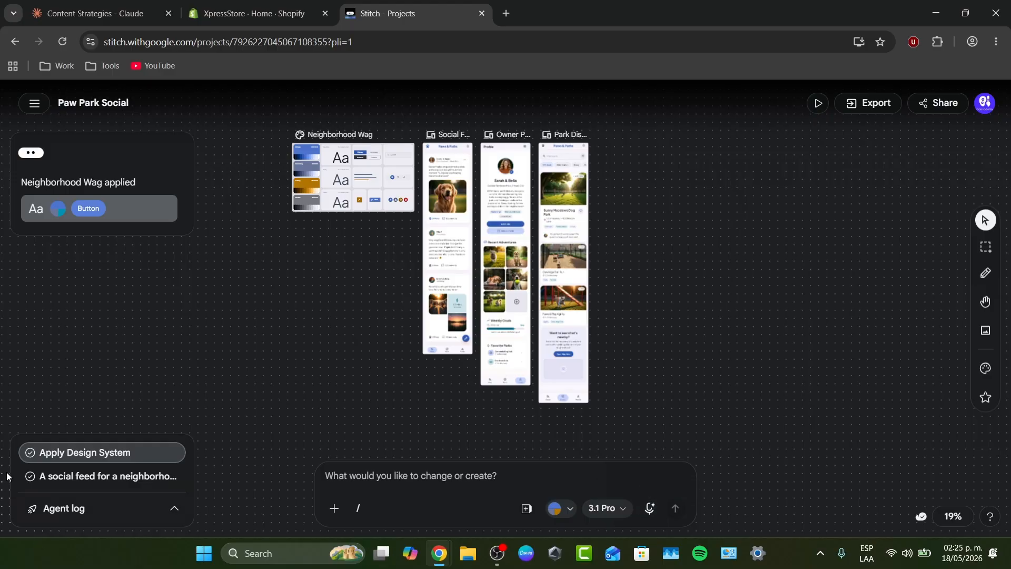
Review the agent task log, selecting the Social Feed screen and Neighborhood Wag board
click(171, 509)
click(171, 510)
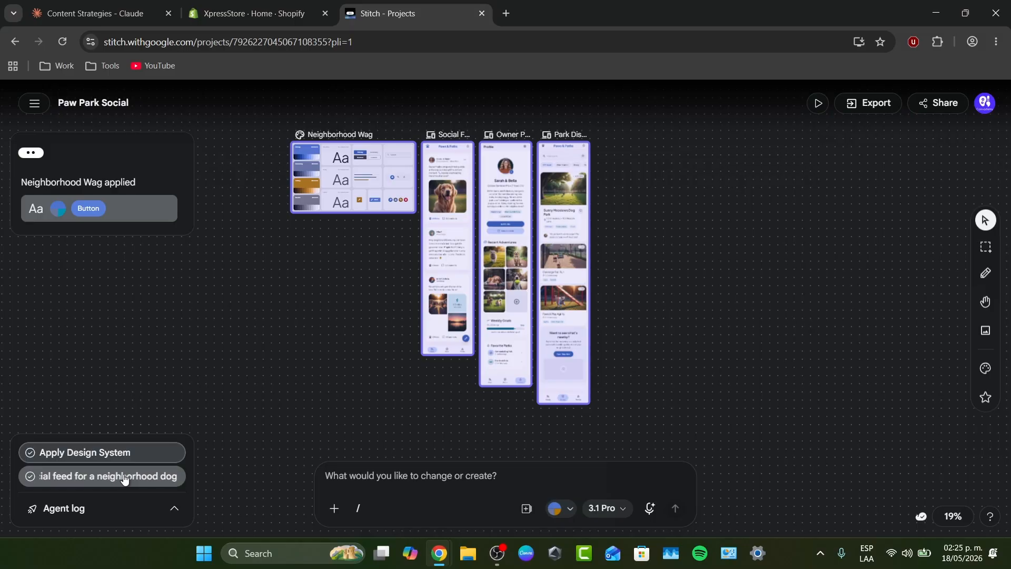
click(124, 478)
click(112, 457)
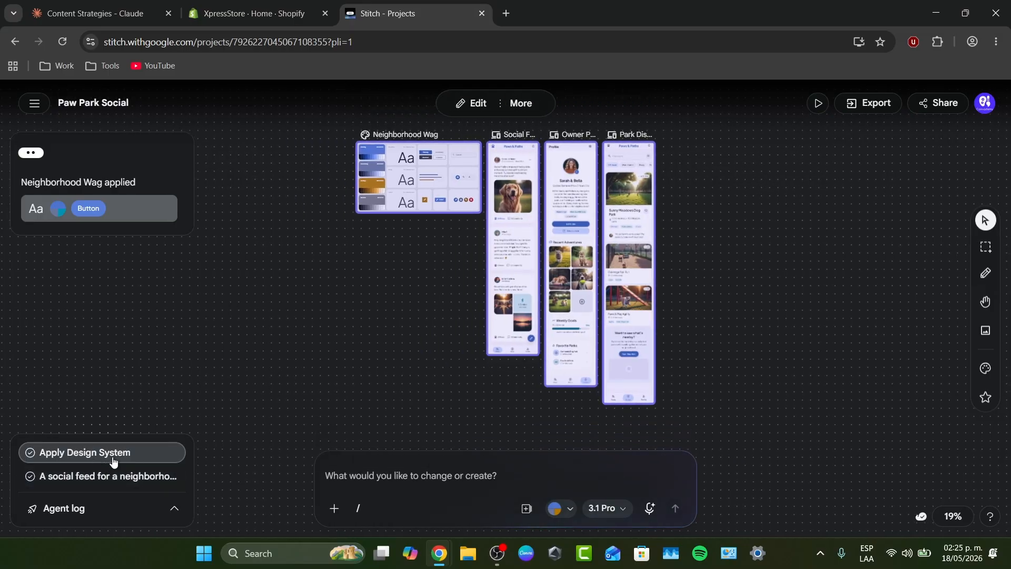
click(127, 477)
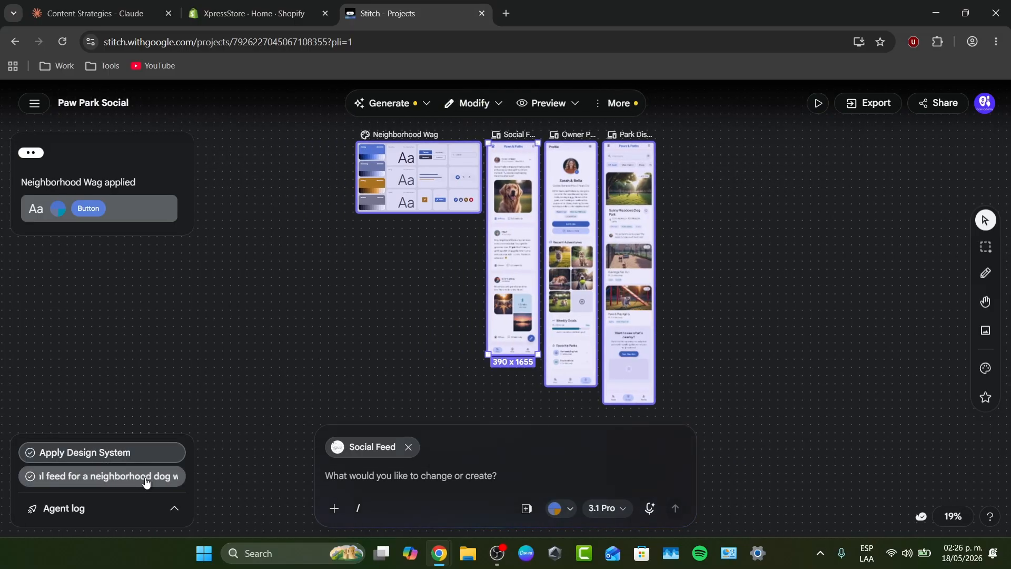
click(409, 447)
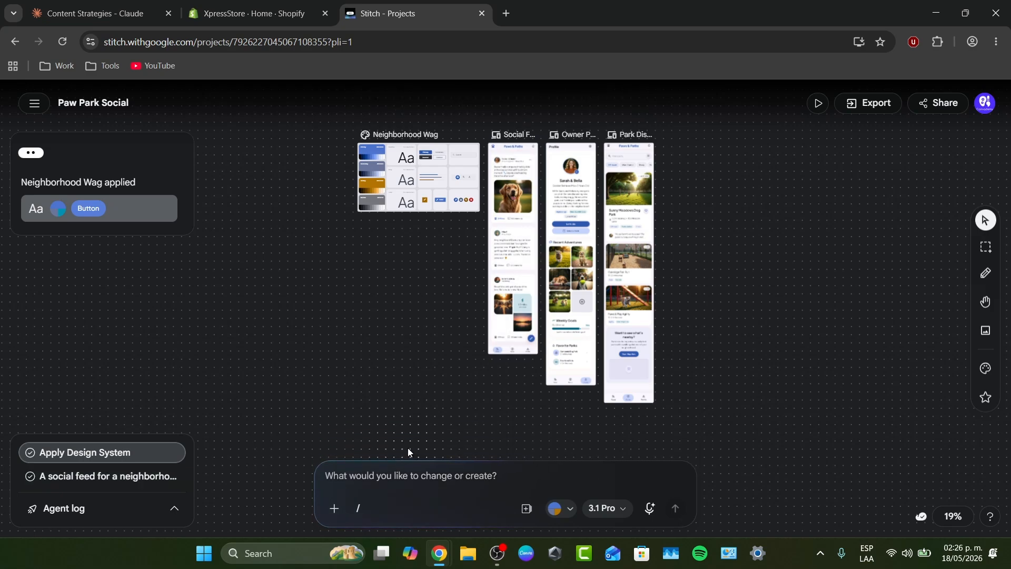
click(38, 157)
Generate a clickable prototype from the screens and open it for previewing
click(42, 110)
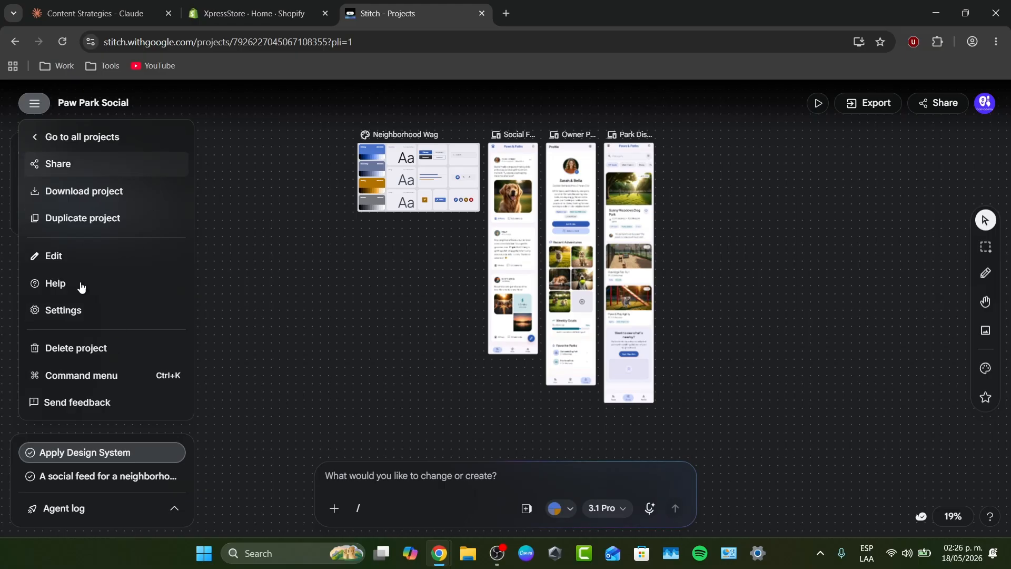
click(859, 162)
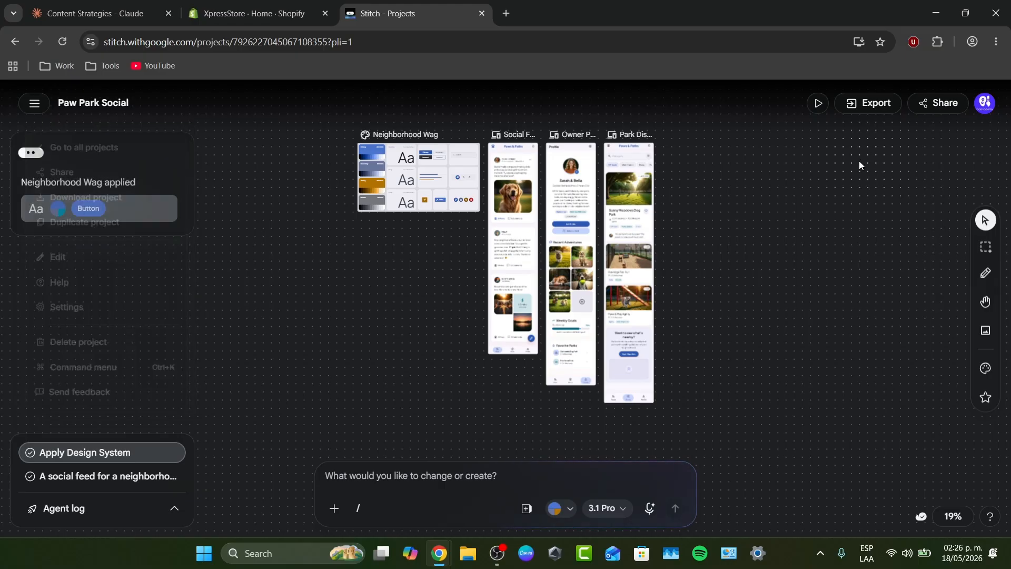
click(818, 104)
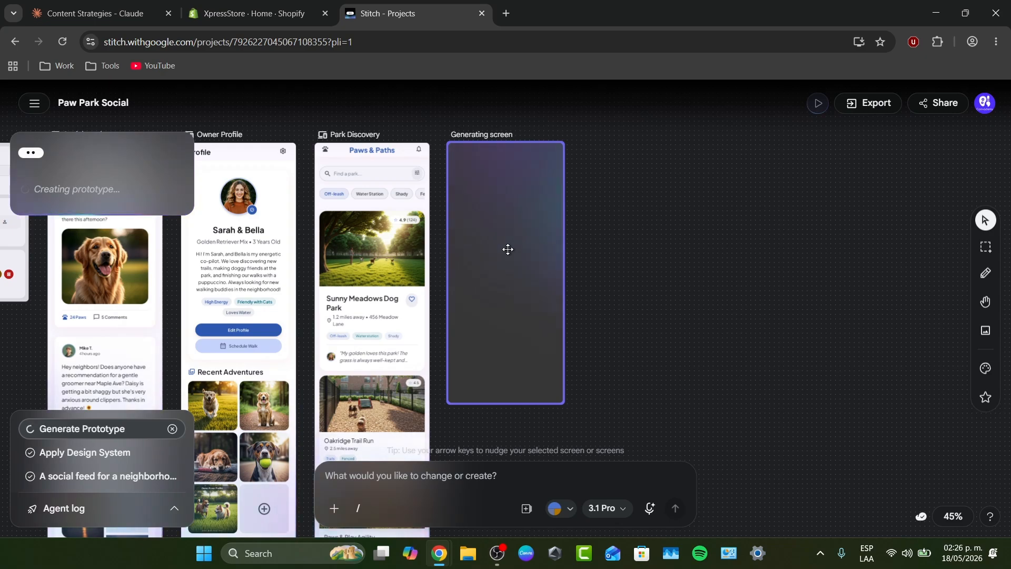
double_click(508, 248)
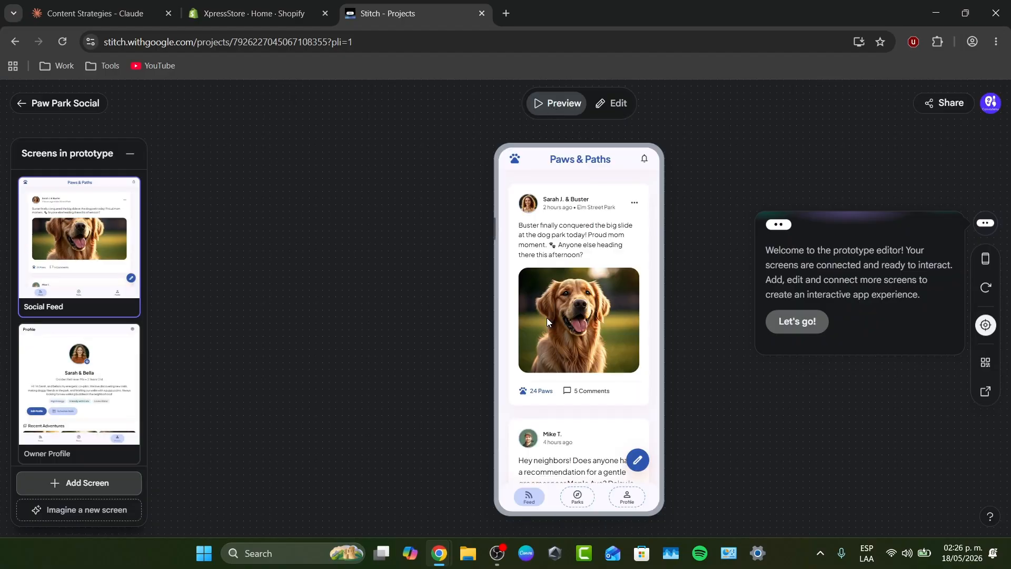
Scroll the feed preview, then go to Park Discovery and browse its dog park list
scroll(532, 372, down, 5)
scroll(524, 419, down, 2)
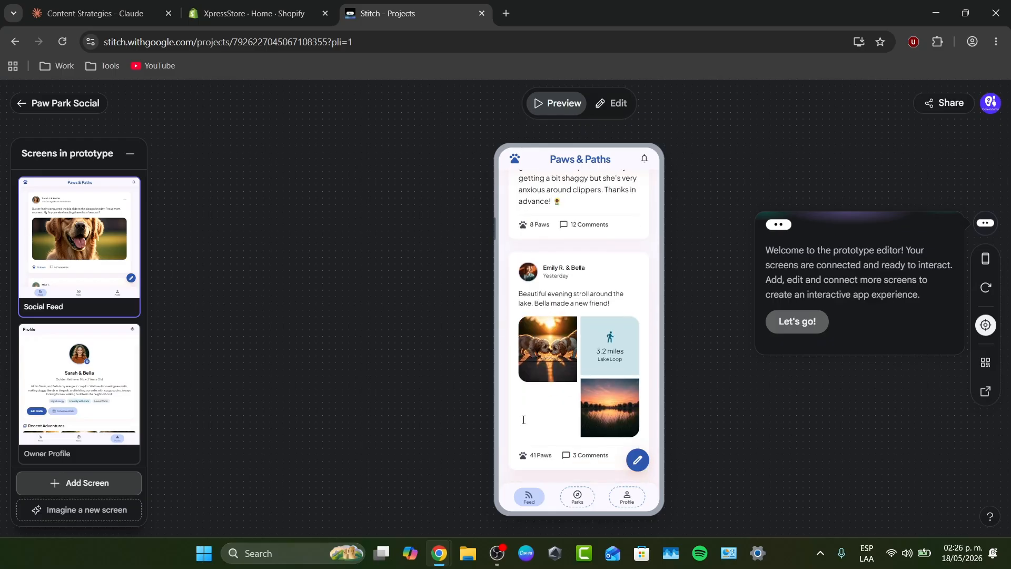
scroll(524, 420, up, 7)
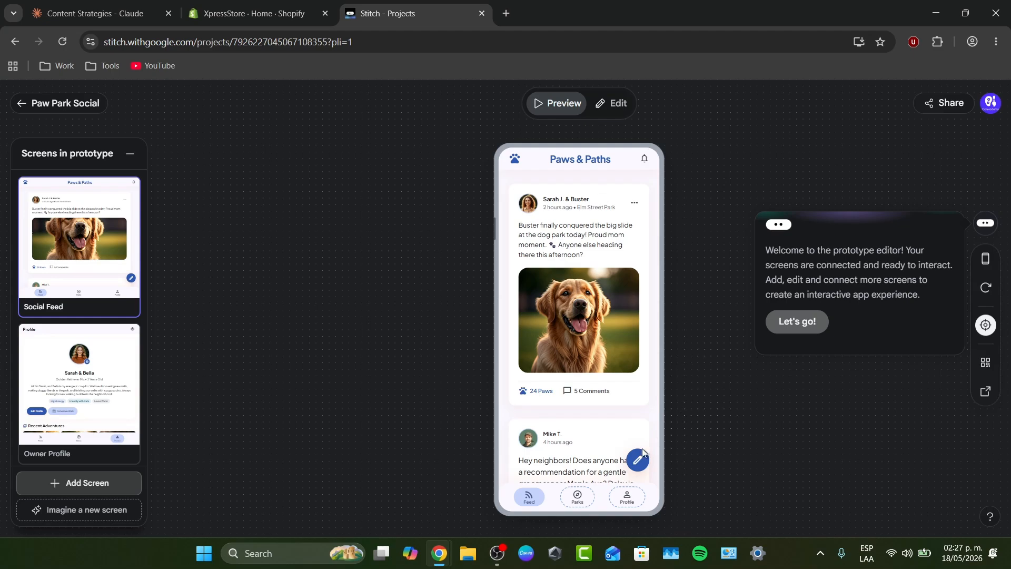
click(575, 503)
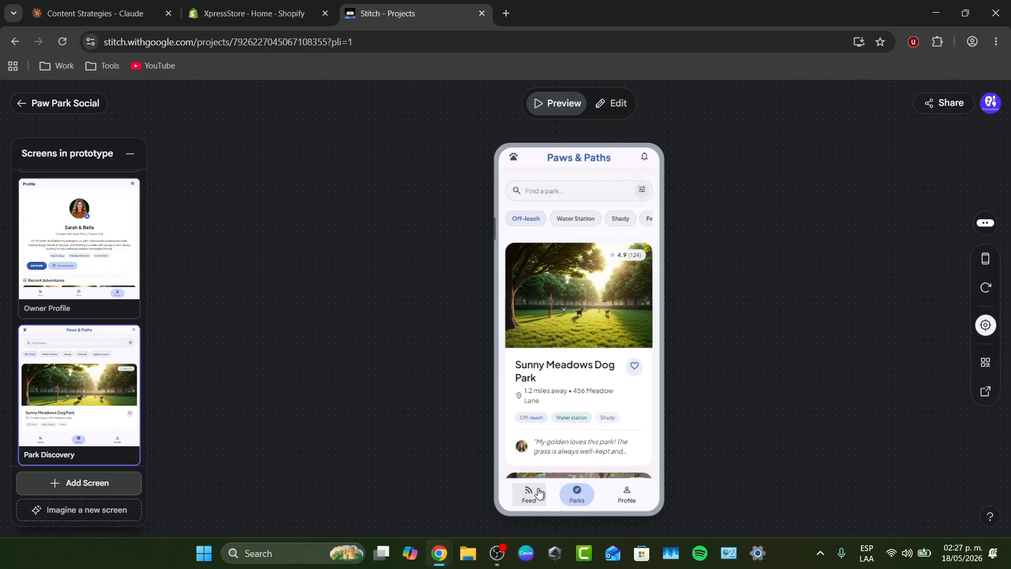
scroll(595, 403, down, 4)
scroll(603, 369, up, 4)
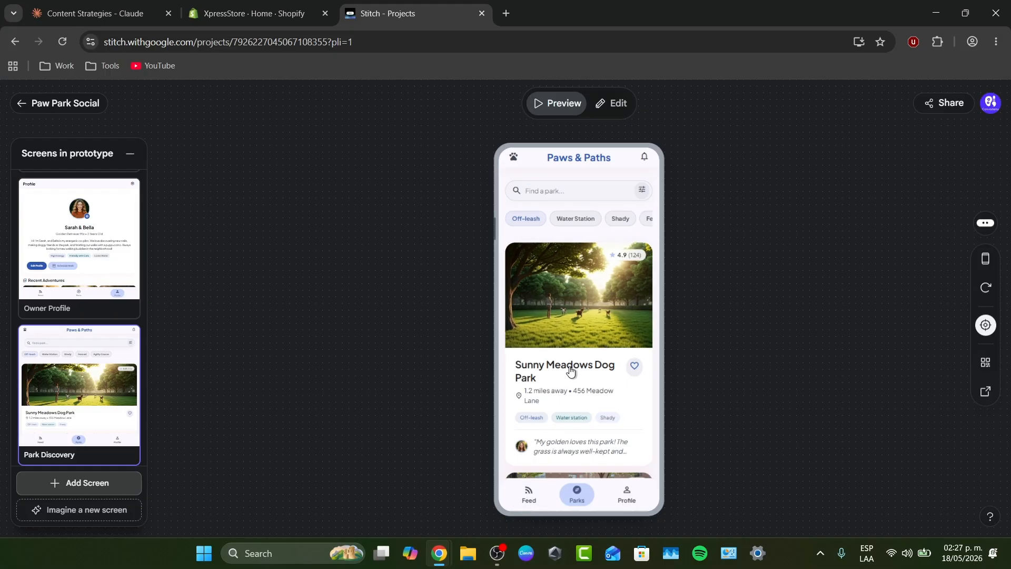
scroll(569, 372, down, 5)
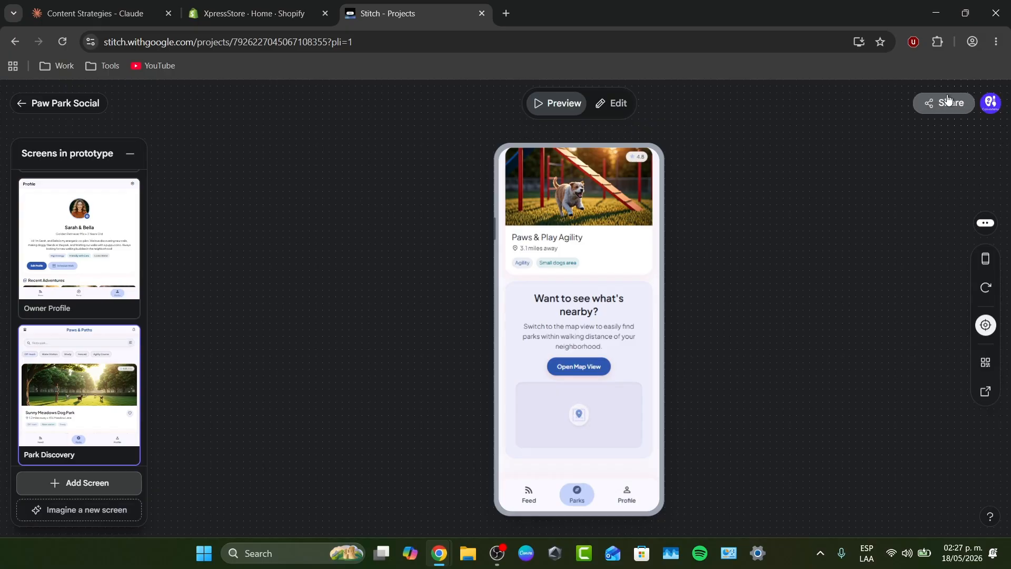
Switch to edit mode, enable sharing and remixing, then return to the project canvas
click(614, 101)
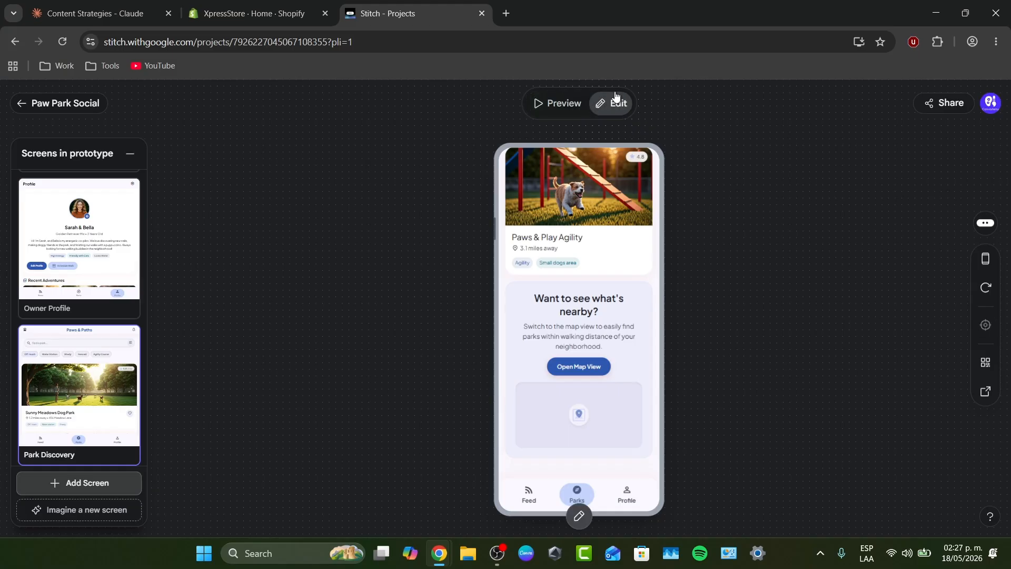
click(957, 106)
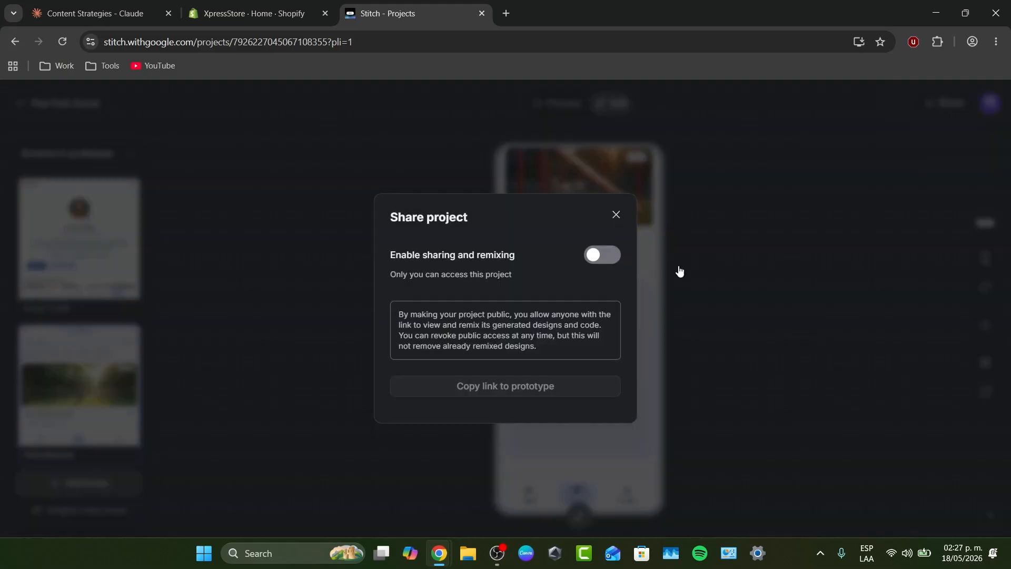
click(610, 257)
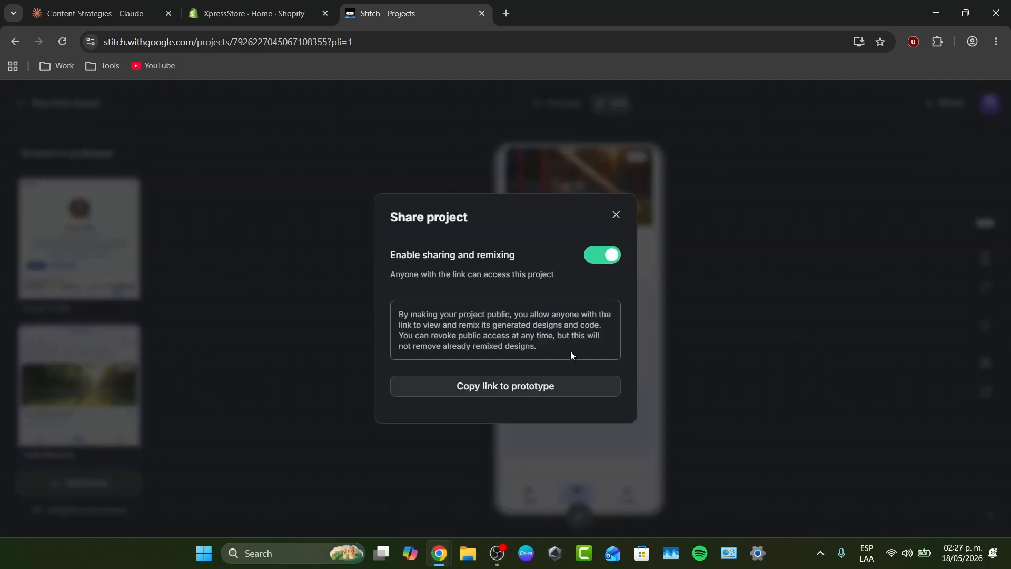
click(616, 215)
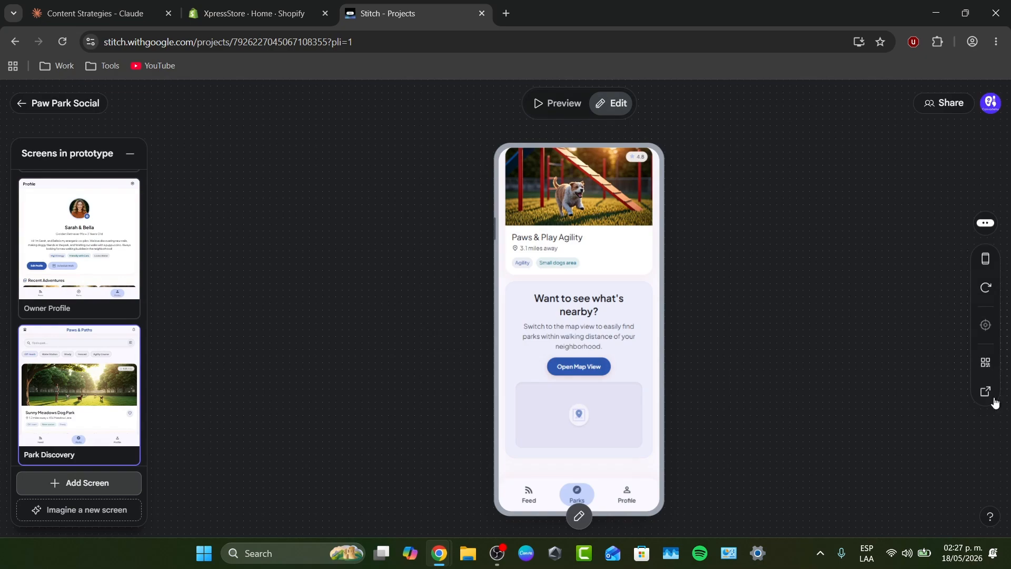
click(985, 222)
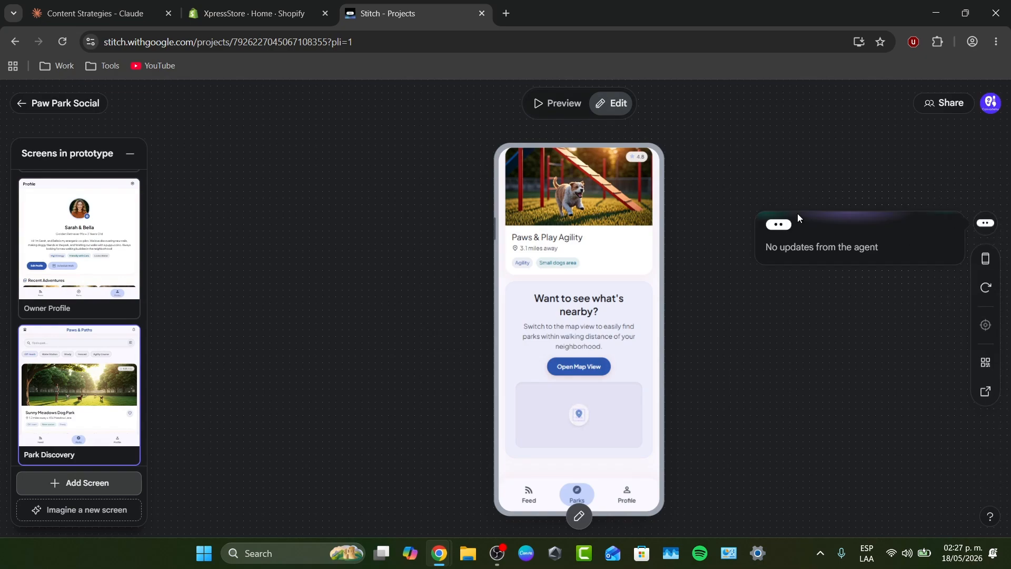
click(87, 104)
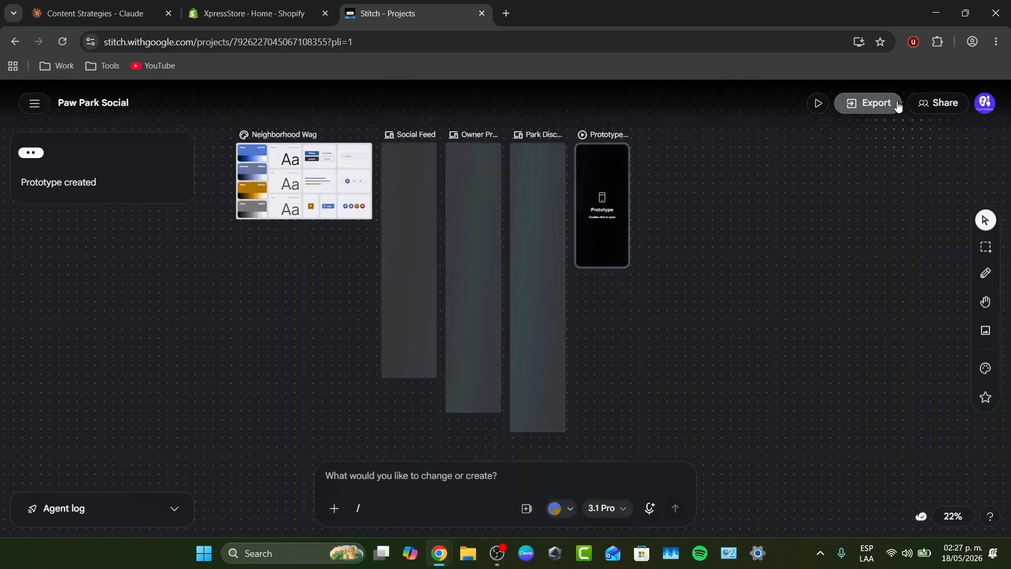
Show the Export panel's formats for the Prototype screen, with AI Studio selected
click(876, 105)
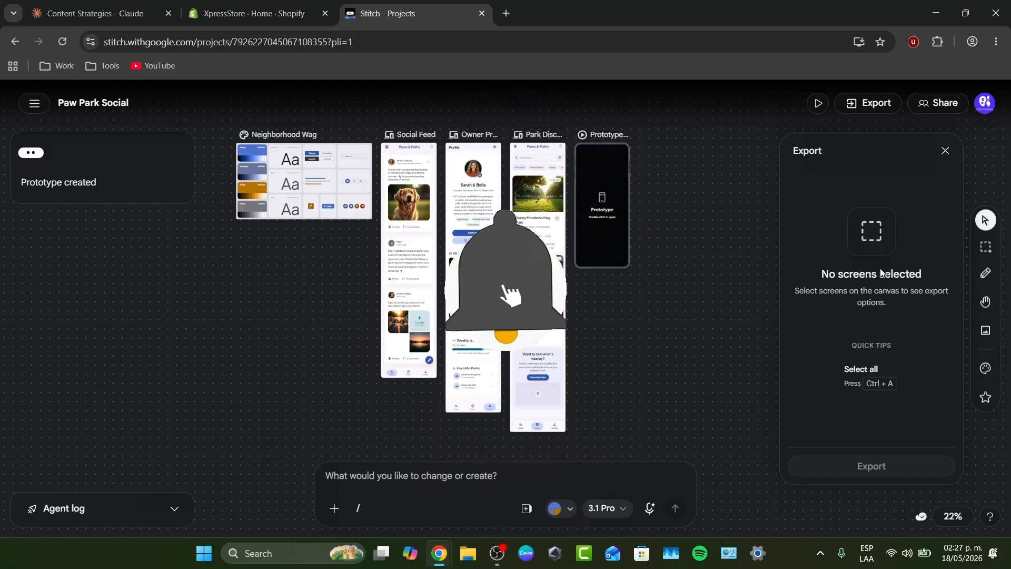
click(602, 194)
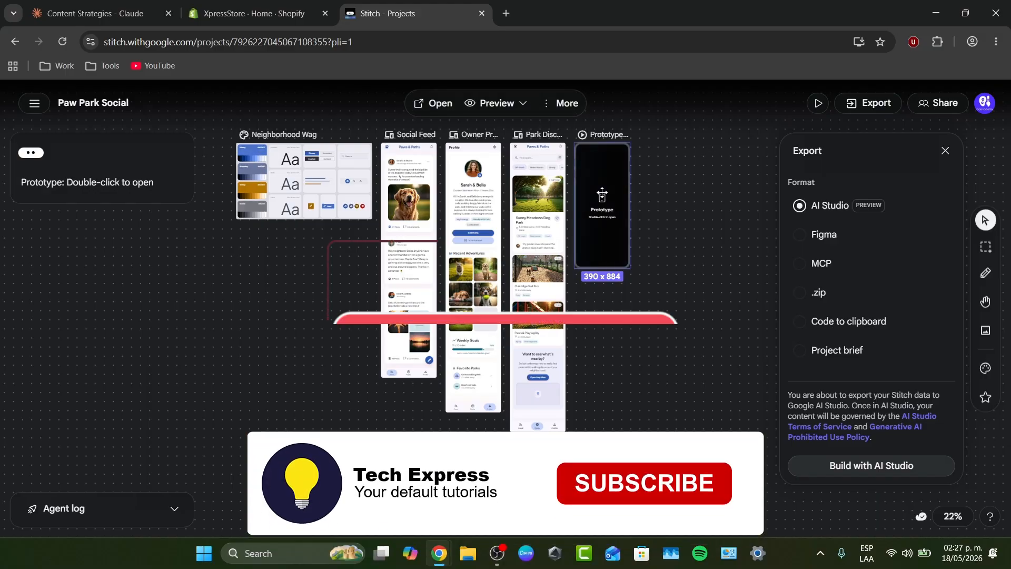